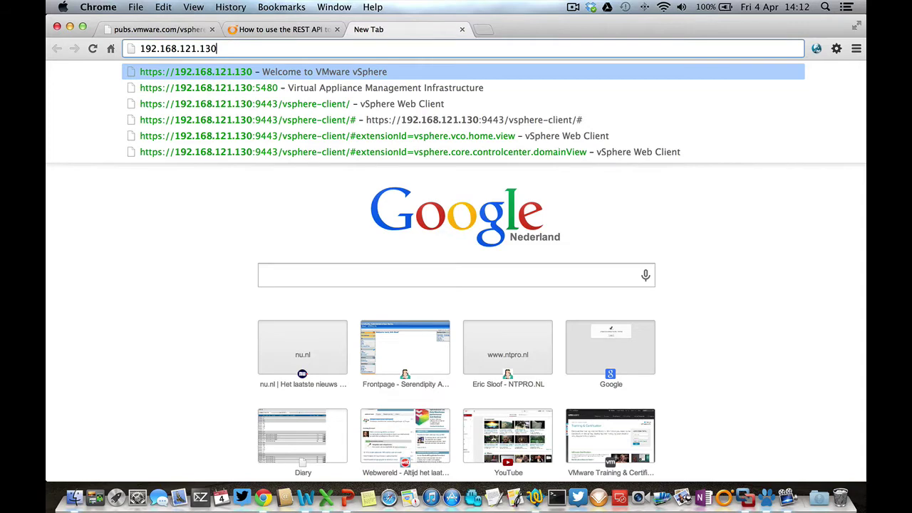
Log in to vSphere Web Client and dismiss the expiring license keys warning
key("Return")
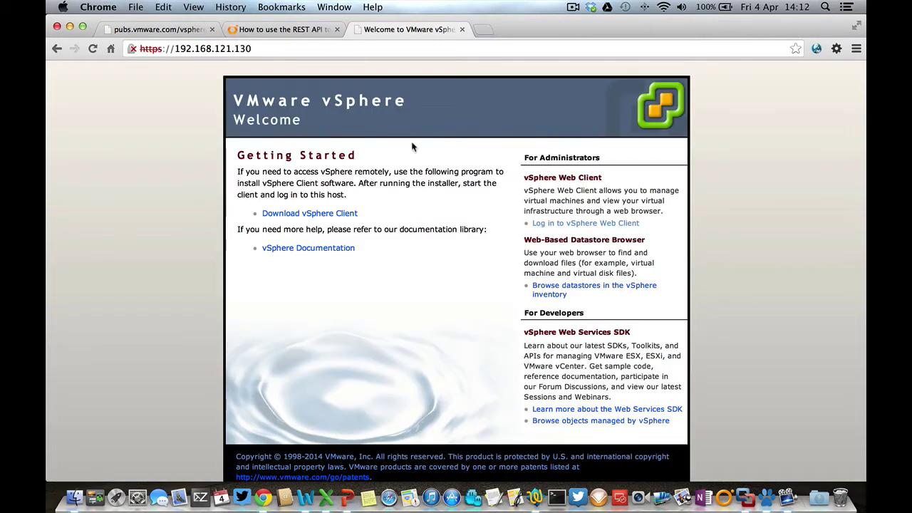
left_click(547, 223)
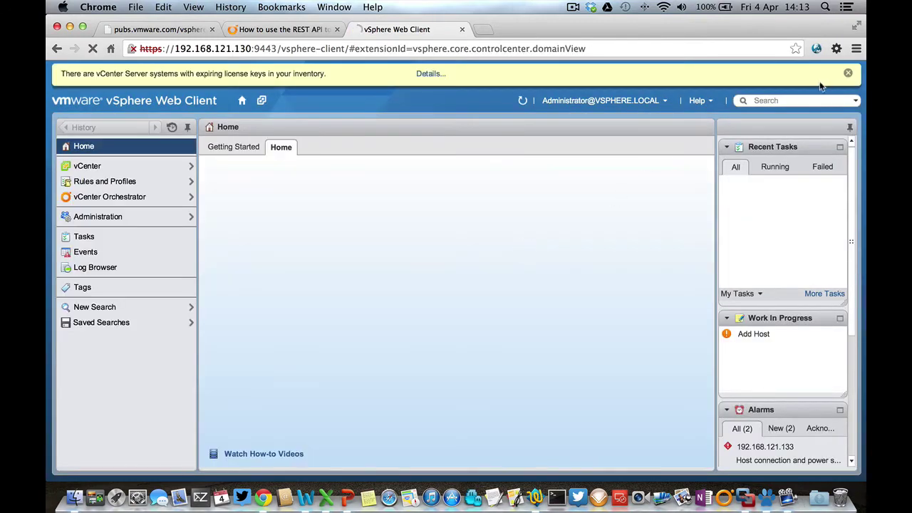
left_click(849, 75)
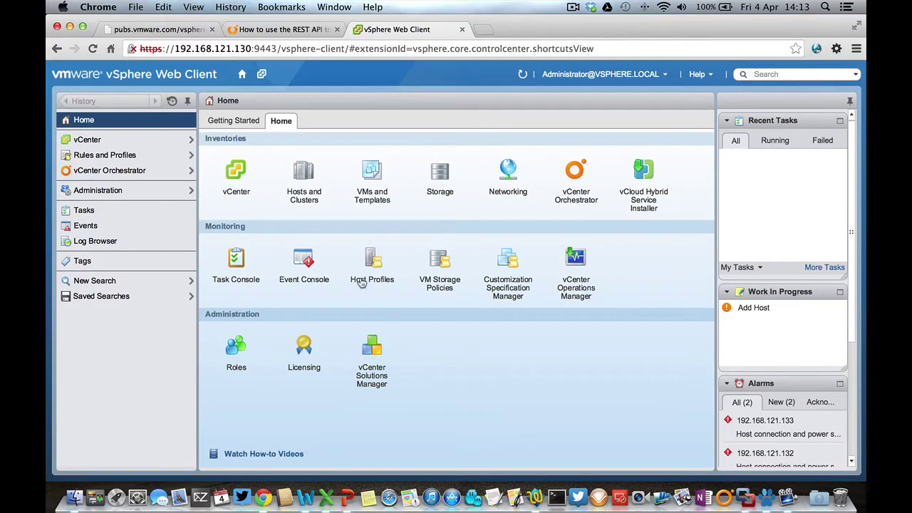
Browse the vCenter VMs and Templates inventory showing Datacenter's folders, then launch Orchestrator Client
left_click(118, 175)
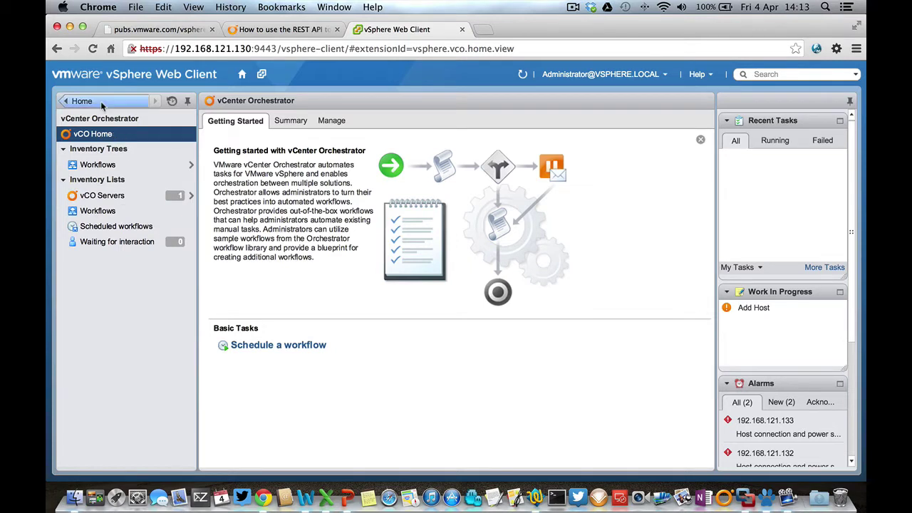
left_click(101, 102)
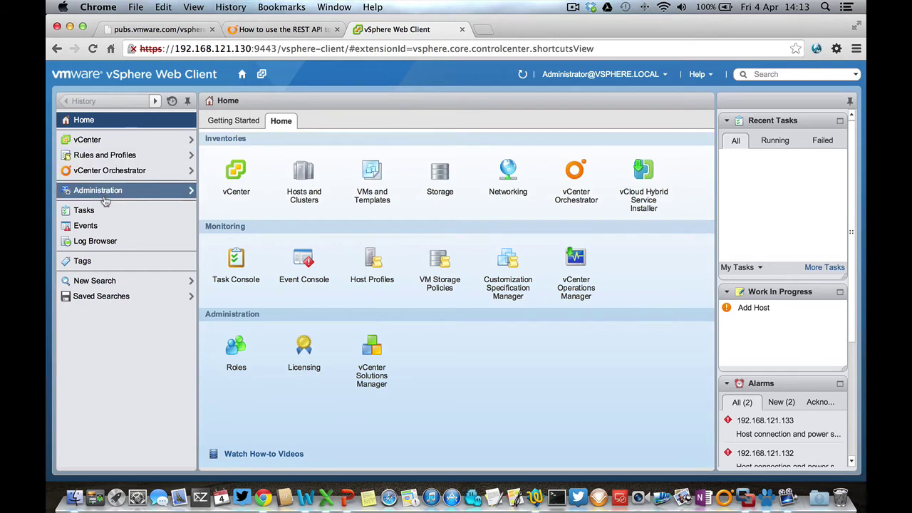
left_click(101, 142)
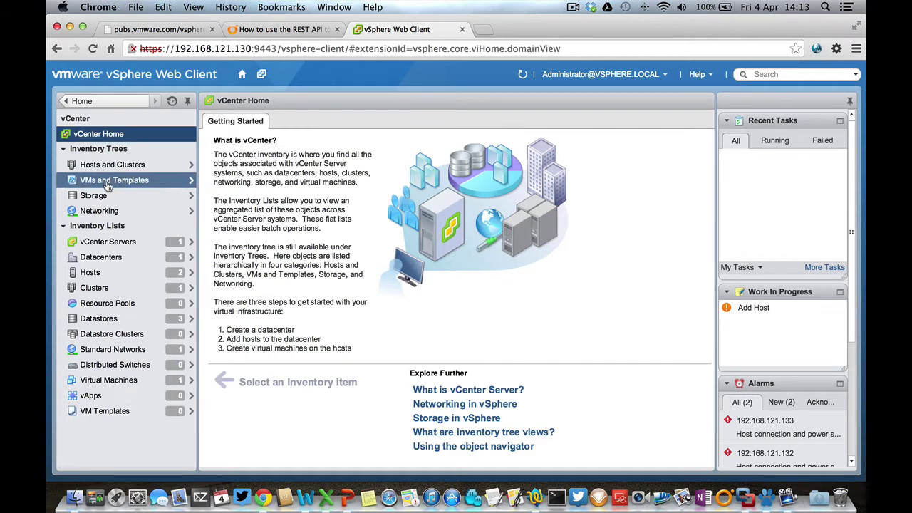
left_click(107, 183)
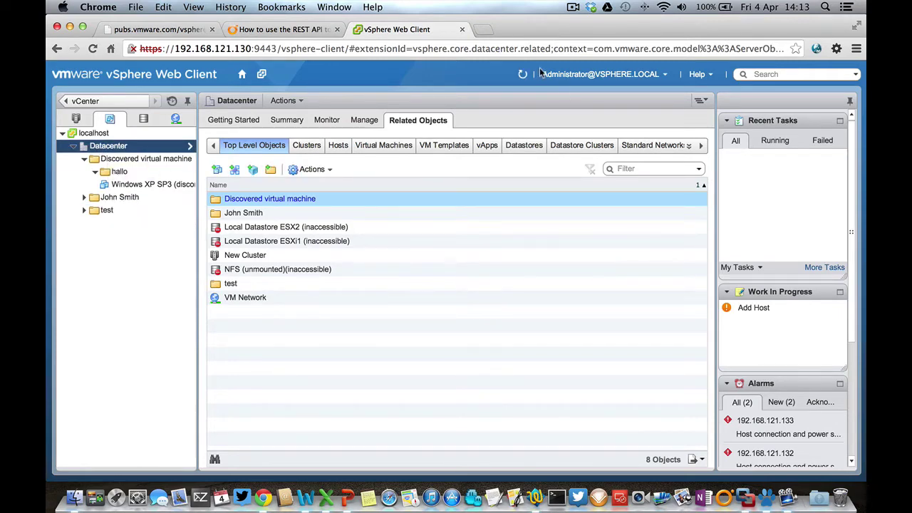
left_click(729, 500)
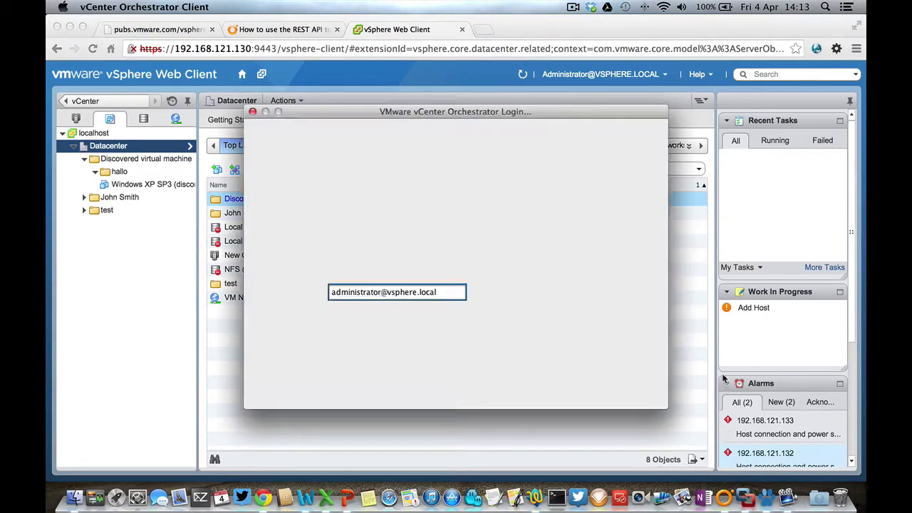
Log in to Orchestrator server 192.168.121.131 with the administrator's user name and password
left_click(421, 266)
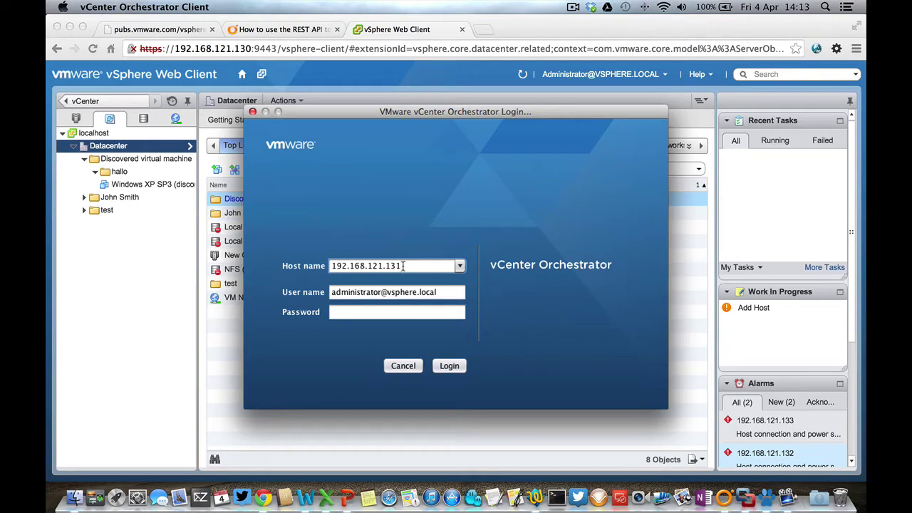
left_click(397, 311)
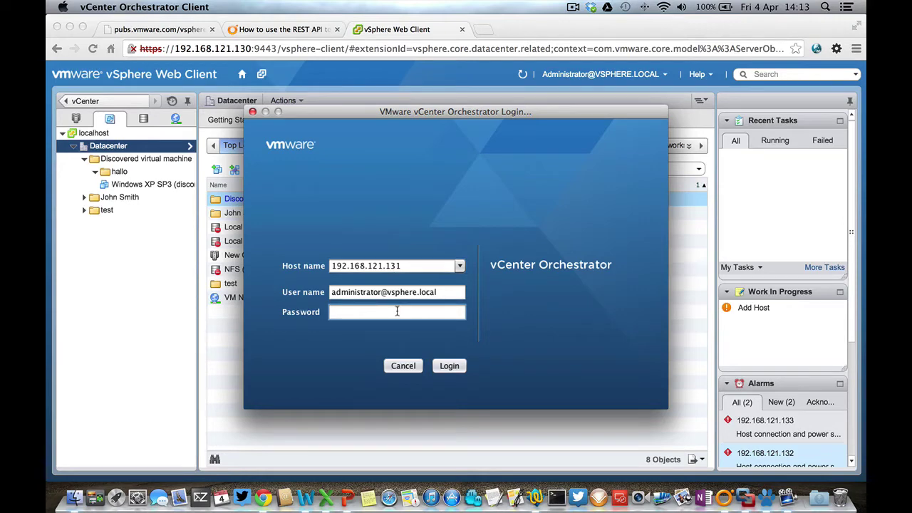
key("Return")
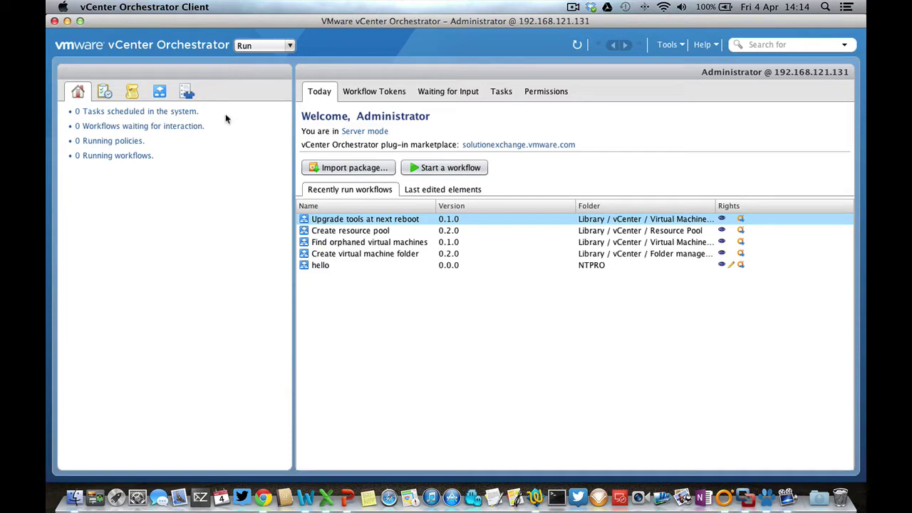
Switch the Orchestrator client to Design mode in the Workflows inventory
left_click(155, 94)
left_click(261, 46)
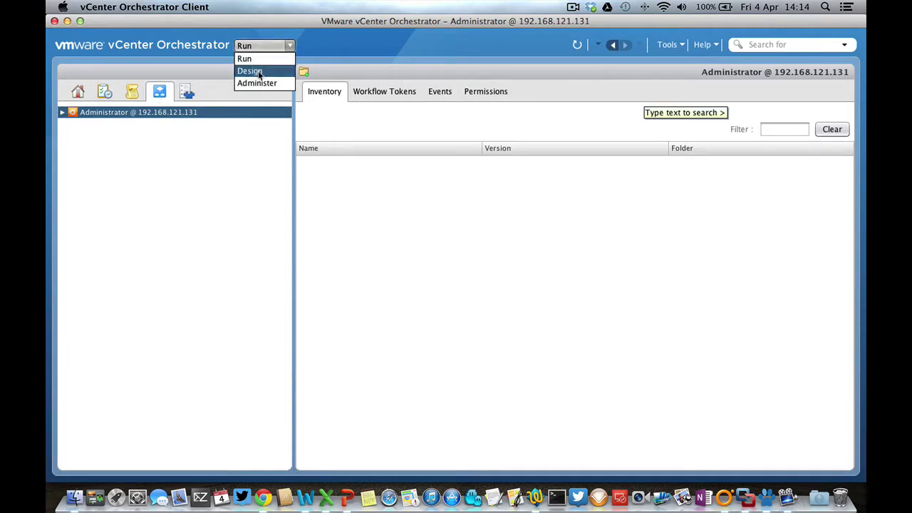
left_click(251, 71)
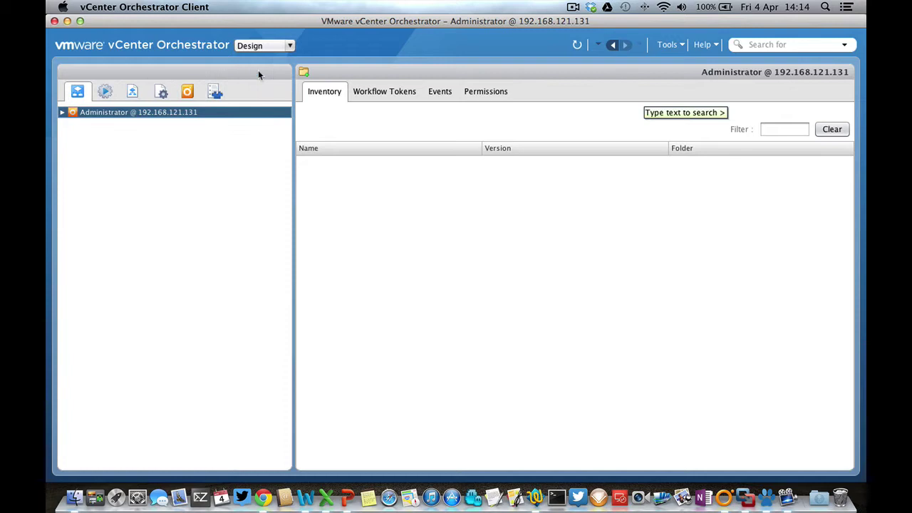
Start a new workflow inside the NTPRO folder
left_click(62, 112)
left_click(71, 136)
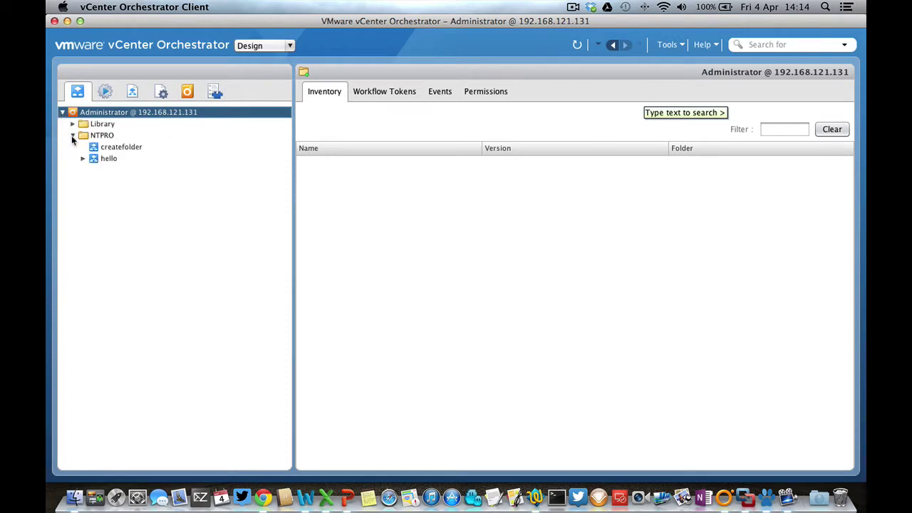
left_click(94, 136)
right_click(97, 135)
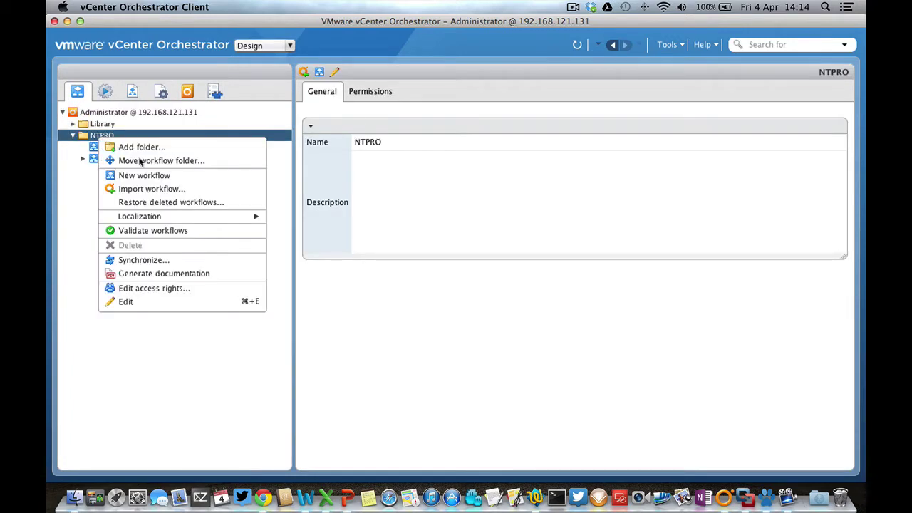
left_click(151, 177)
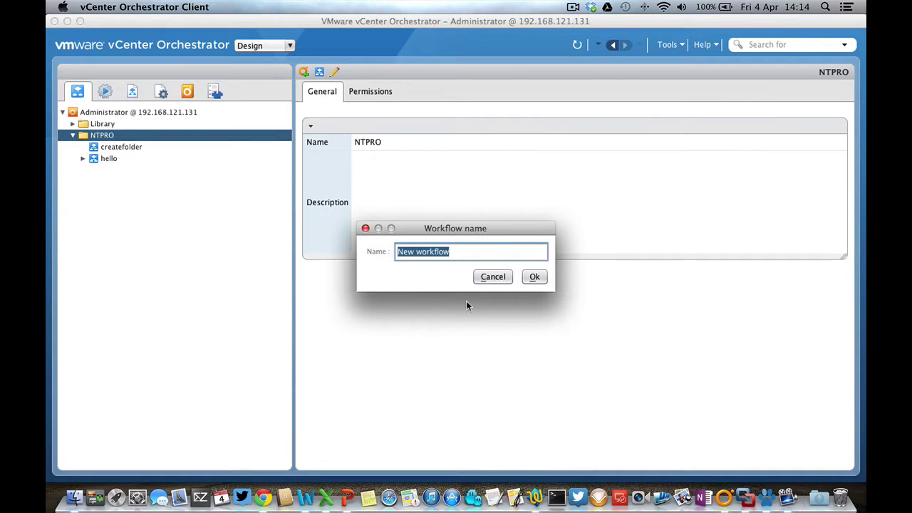
Name the workflow 'startvm', save and close it, and view its schema
type("sta")
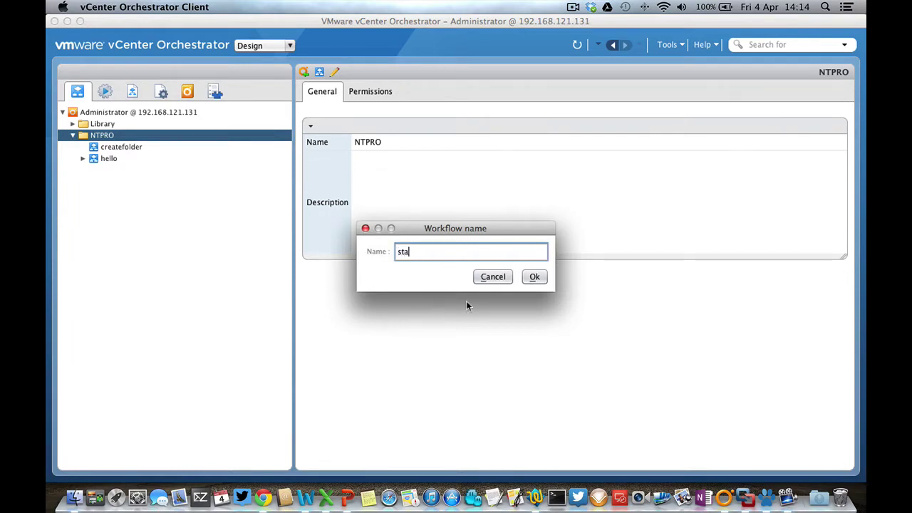
type("rtvm")
left_click(535, 277)
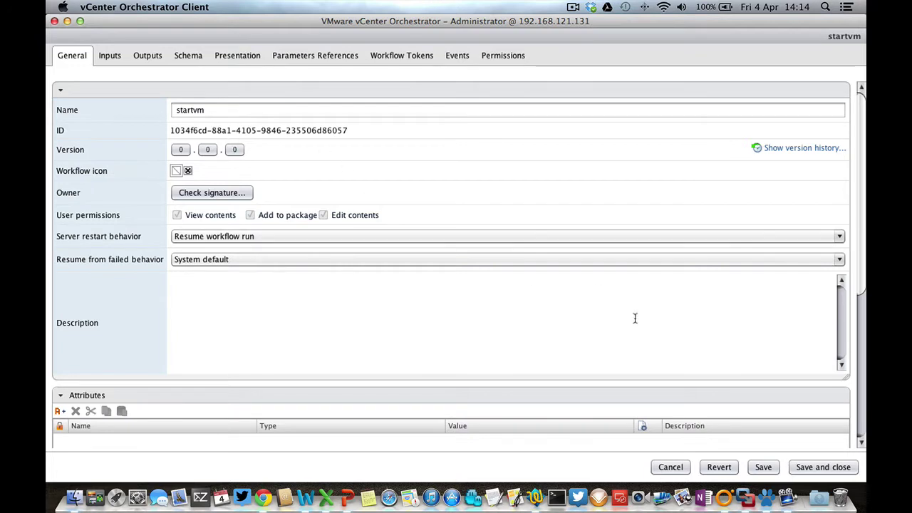
left_click(811, 468)
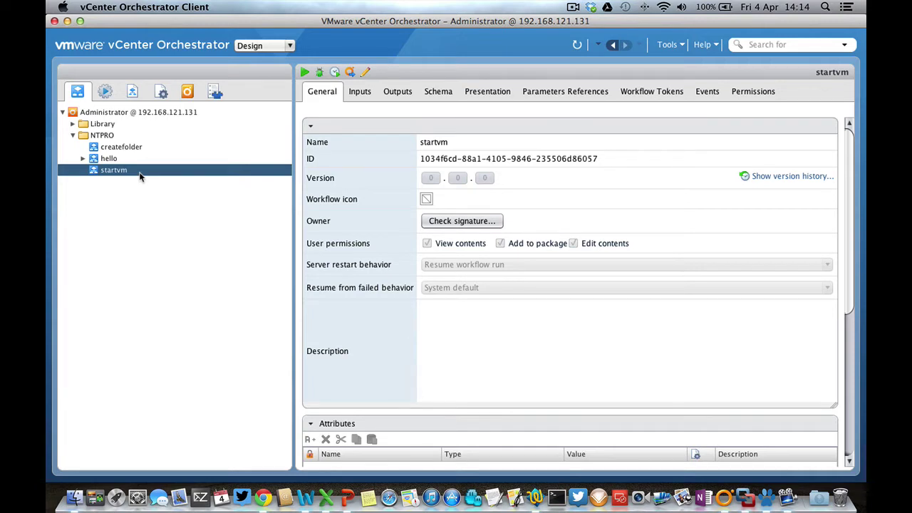
left_click(430, 93)
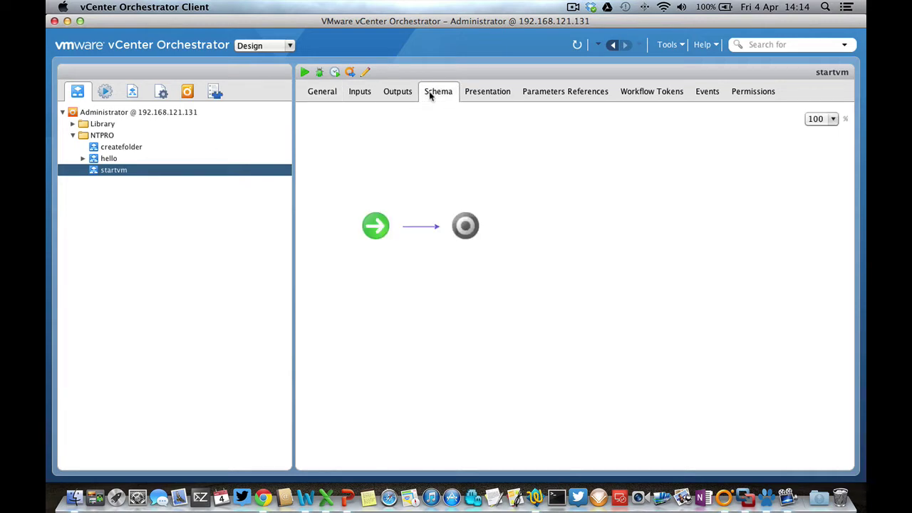
Edit startvm on its Schema tab and expand All Workflows in the palette
right_click(115, 172)
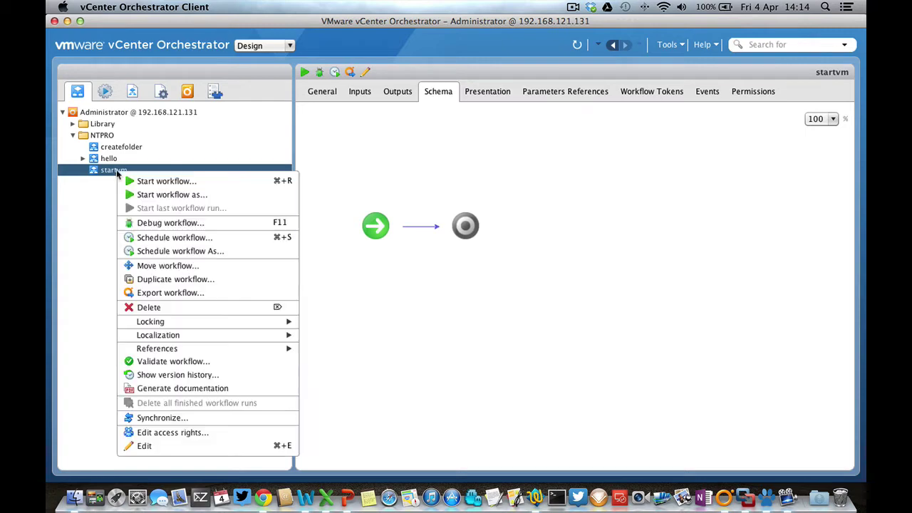
left_click(153, 446)
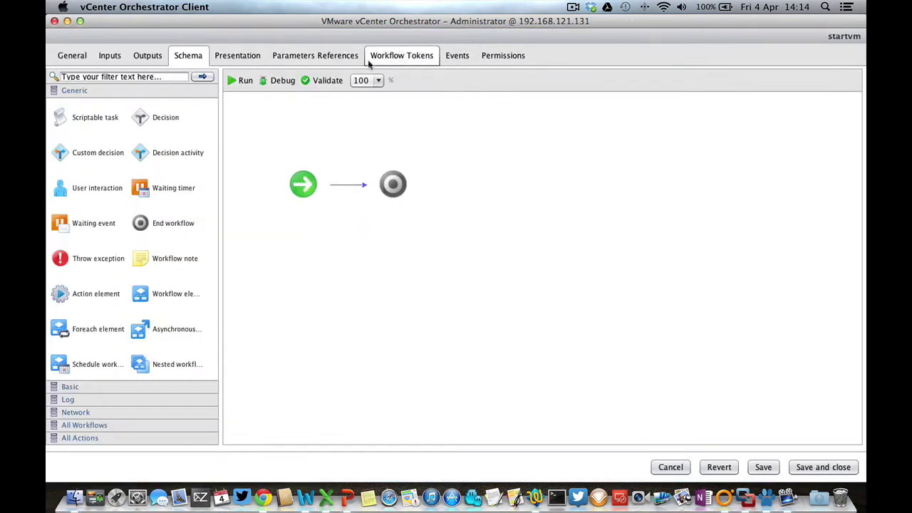
left_click(153, 297)
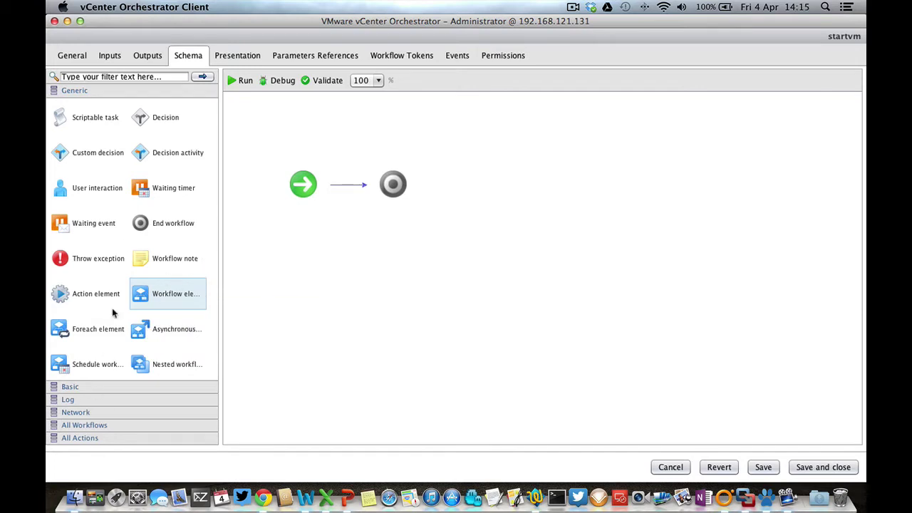
left_click(87, 425)
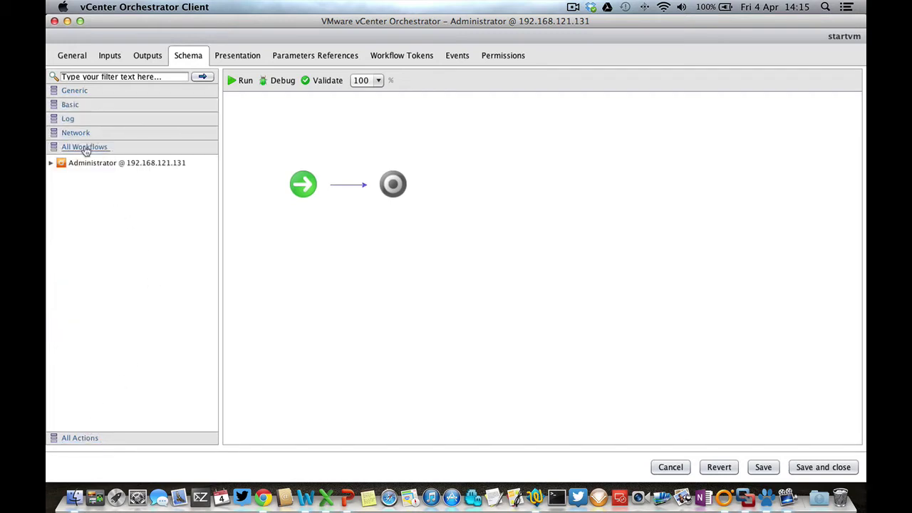
Search the palette for 'create', then remove the wrongly inserted VM-creation element
left_click(102, 76)
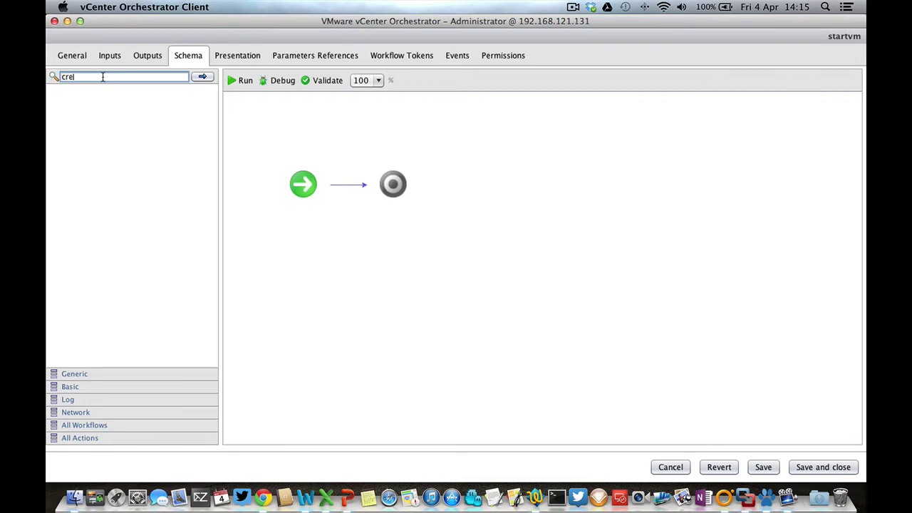
key("Return")
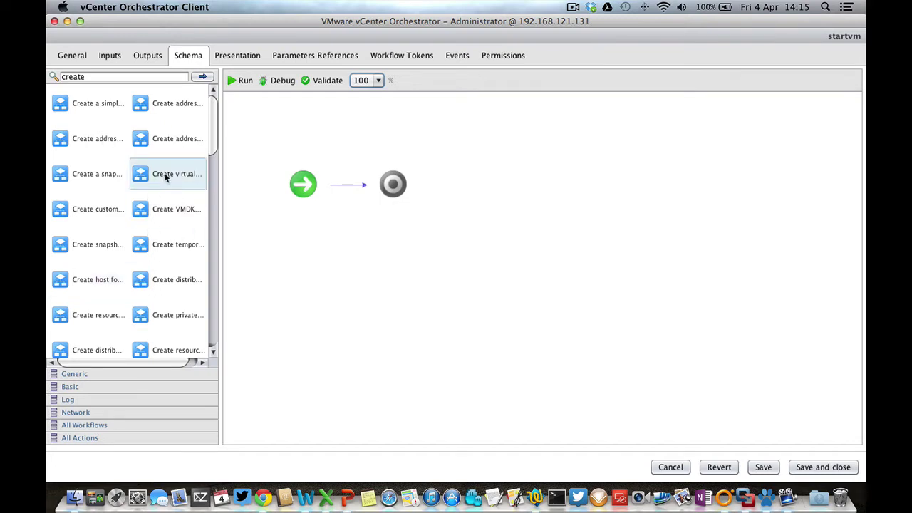
left_click_drag(165, 177, 342, 187)
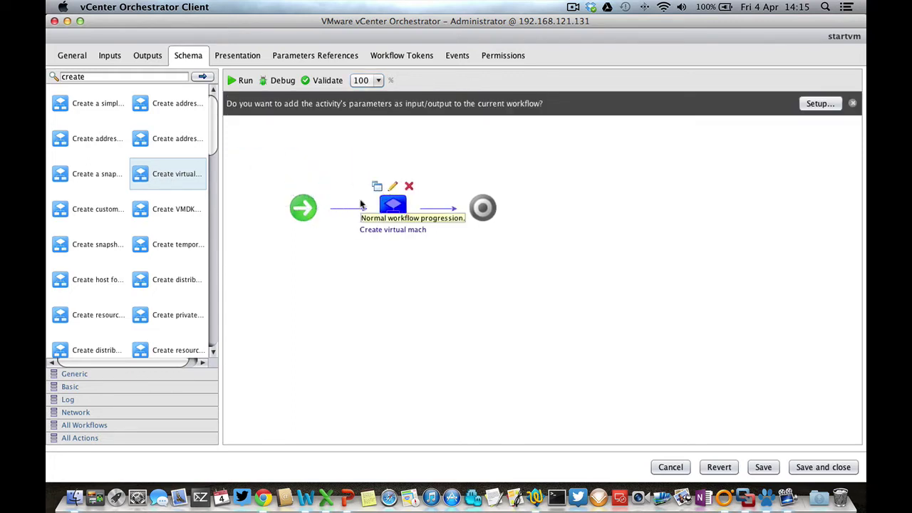
left_click(409, 186)
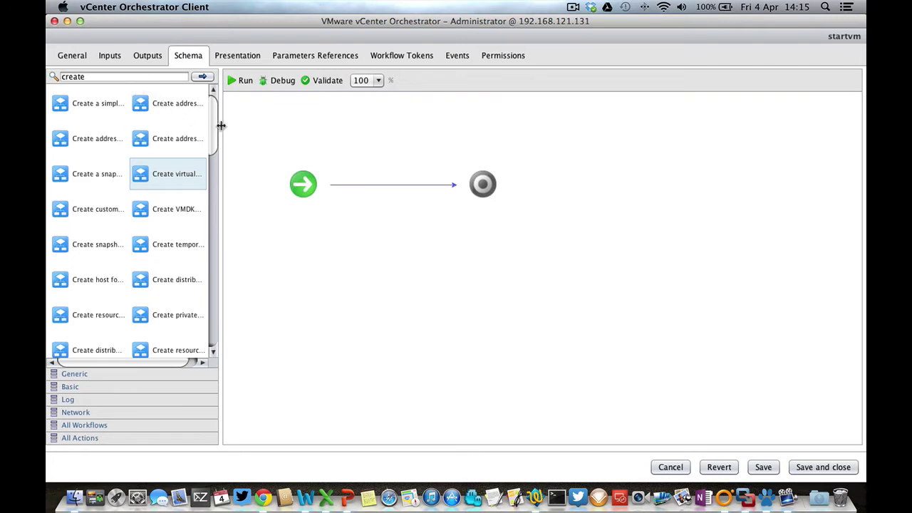
Search the palette for 'folder' and insert Create virtual machine folder between start and end
left_click_drag(220, 126, 277, 145)
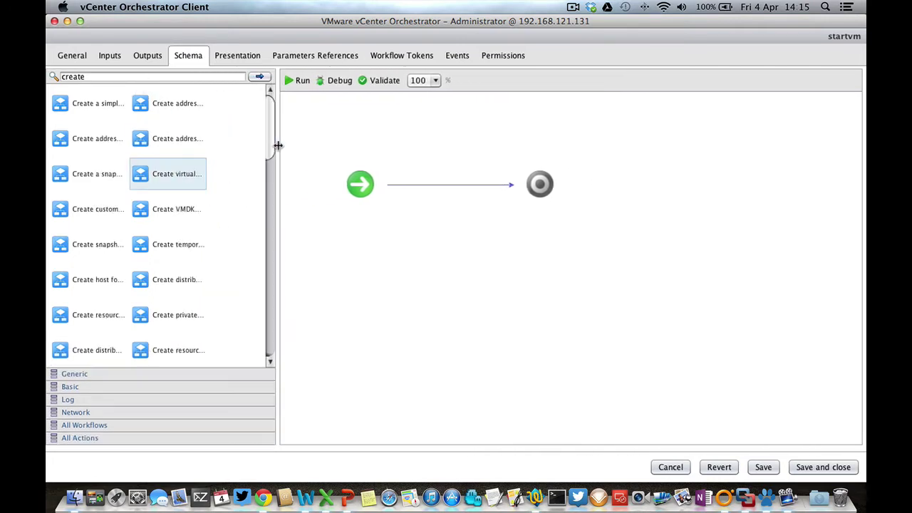
double_click(134, 76)
left_click(135, 75)
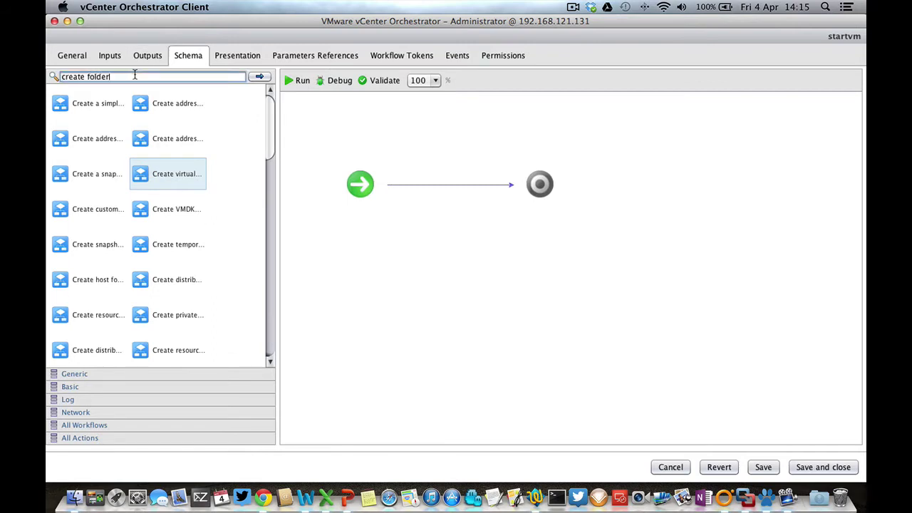
type("folder")
key("Return")
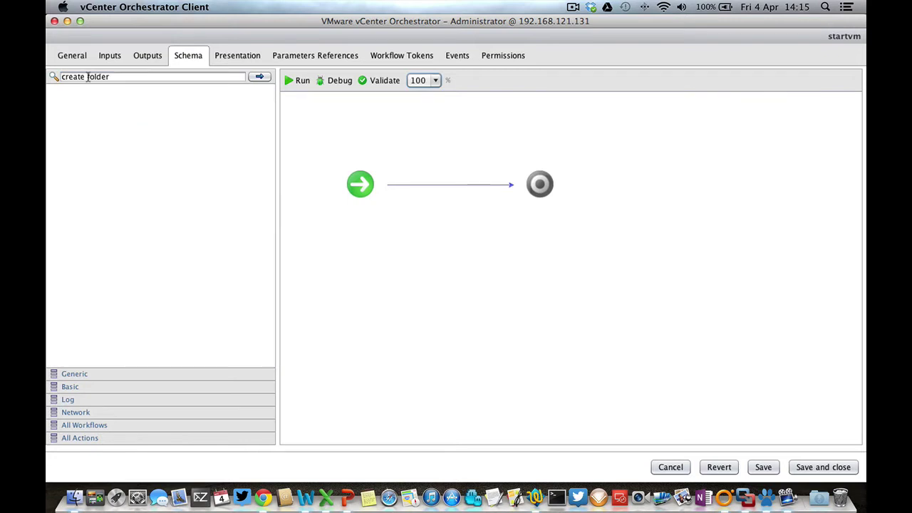
left_click(84, 77)
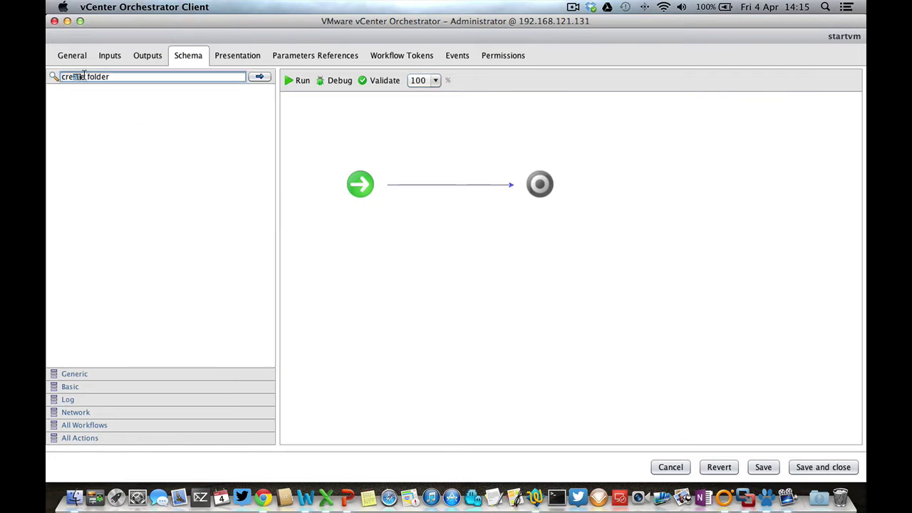
left_click(87, 77)
key("BackSpace")
key("BackSpace")
key("BackSpace")
key("BackSpace")
key("BackSpace")
key("BackSpace")
key("BackSpace")
key("Return")
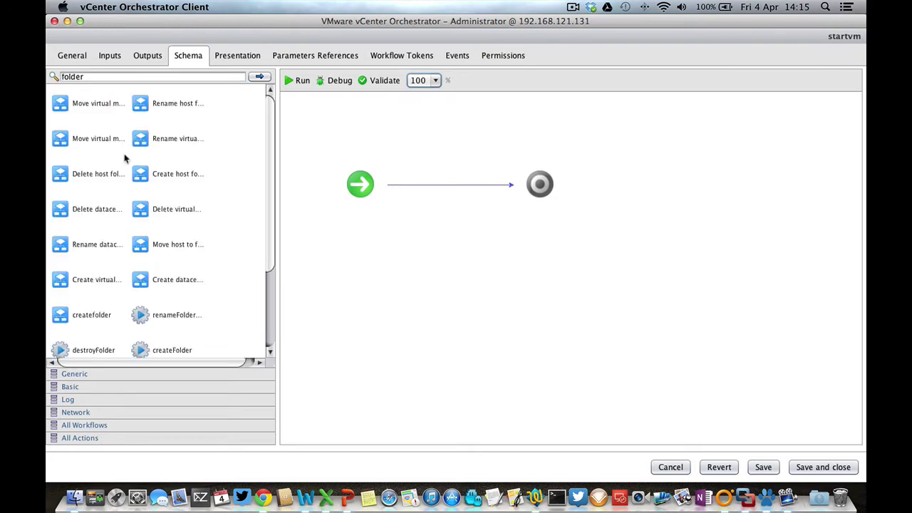
left_click_drag(69, 284, 462, 186)
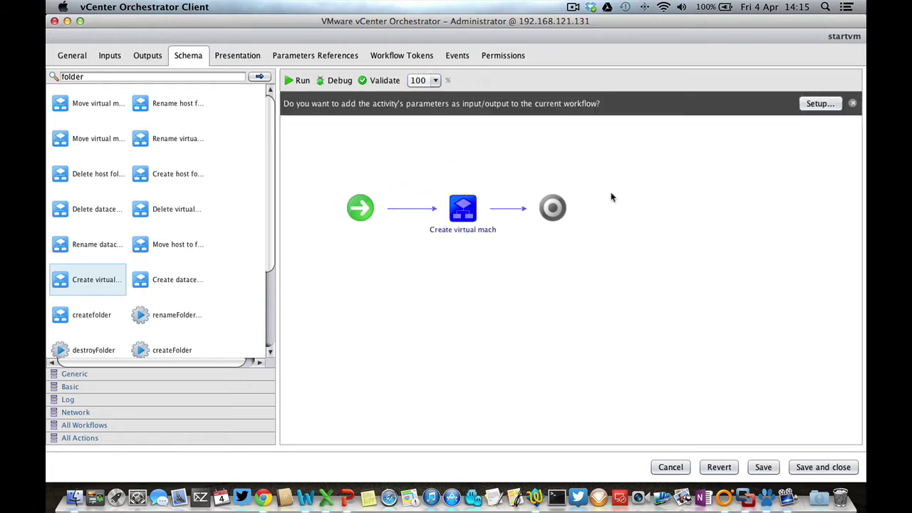
mouse_move(467, 198)
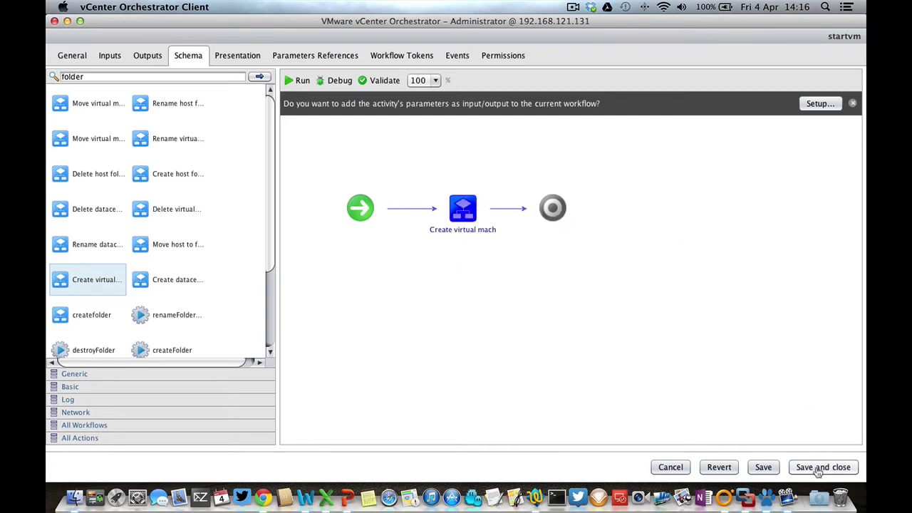
Fix parentFolder to Datacenter's vm folder, promoting name as input and newFolder as output
left_click(819, 104)
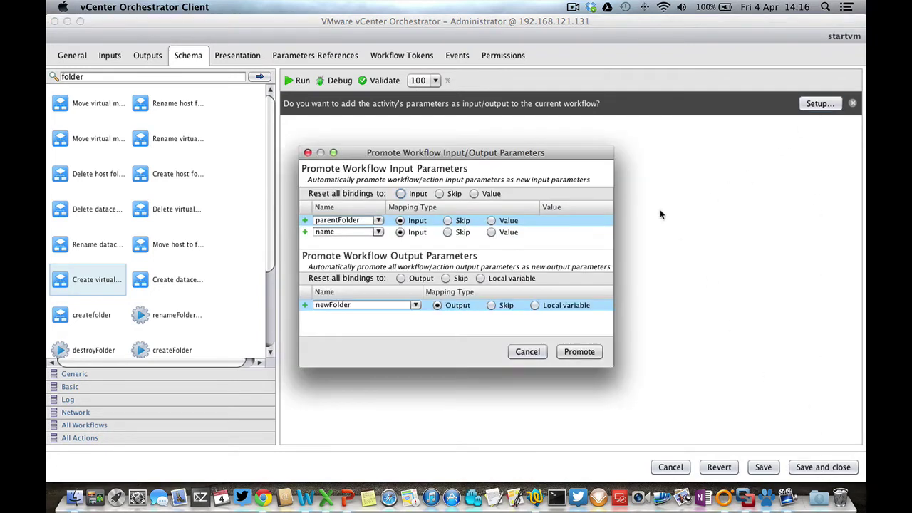
left_click(491, 221)
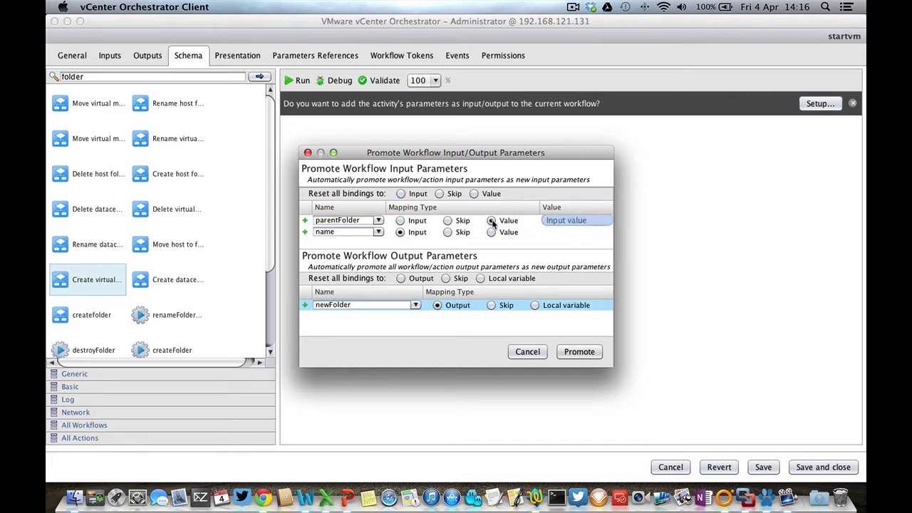
left_click(560, 221)
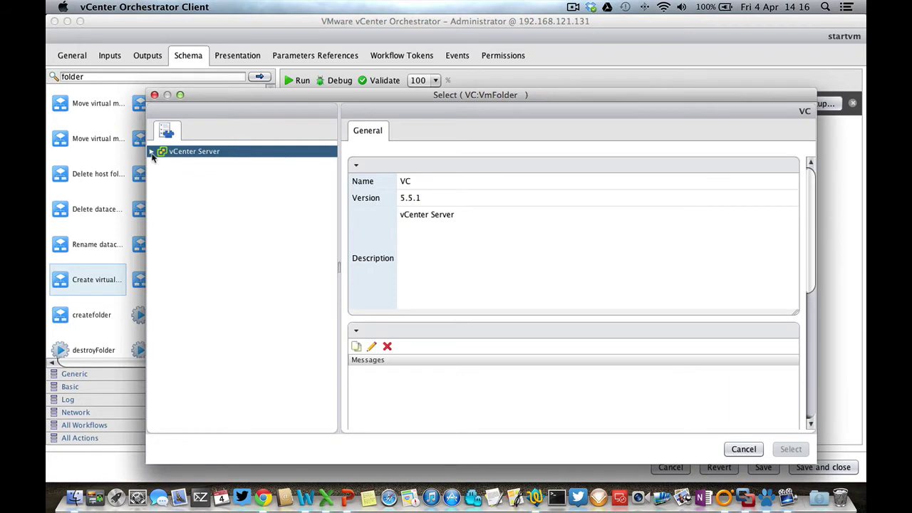
left_click(152, 153)
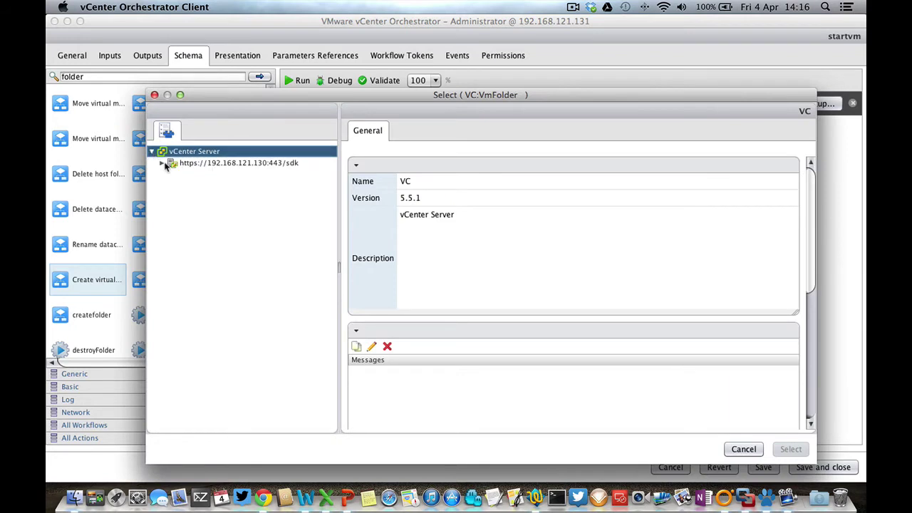
left_click(163, 163)
left_click(172, 175)
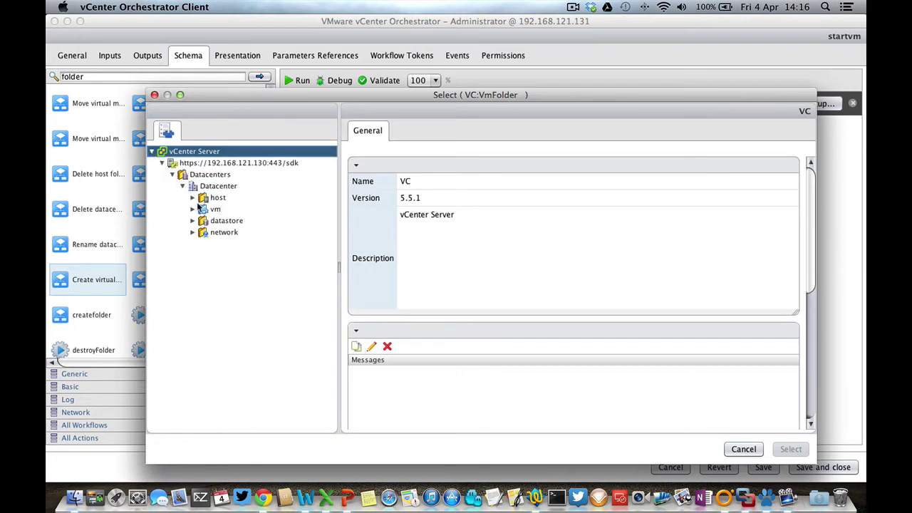
left_click(193, 208)
left_click(213, 211)
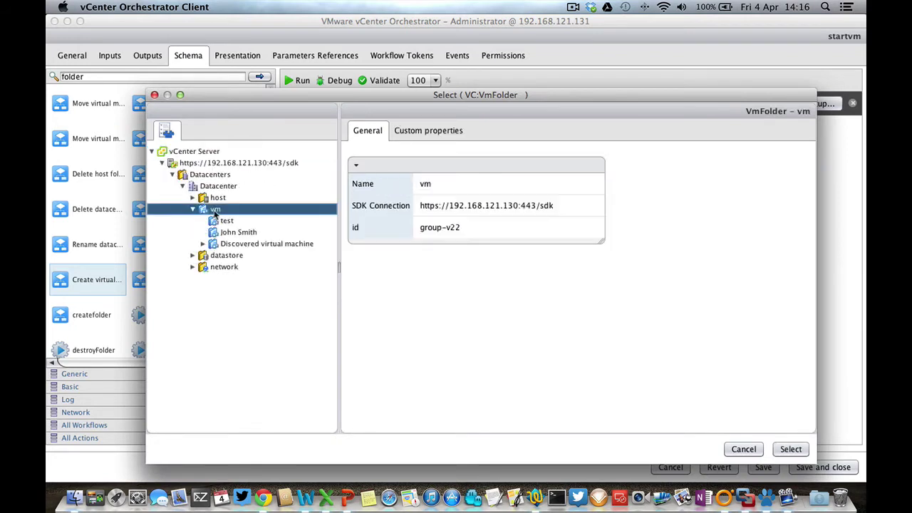
left_click(788, 449)
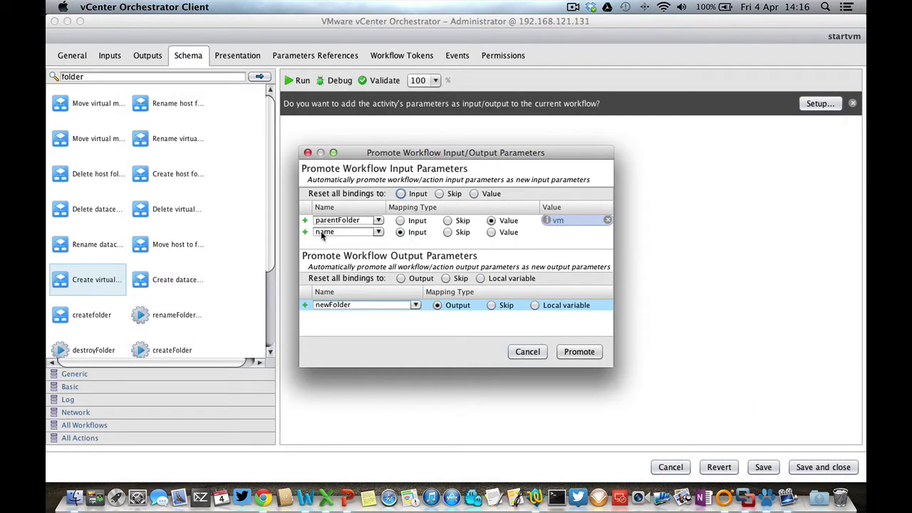
mouse_move(332, 235)
left_click(579, 352)
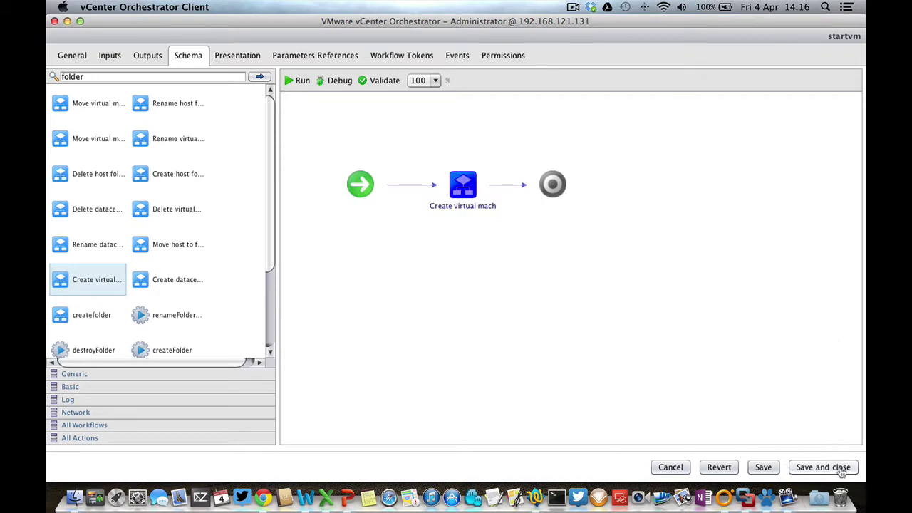
Save and close startvm, then run it with folder name test123
left_click(836, 466)
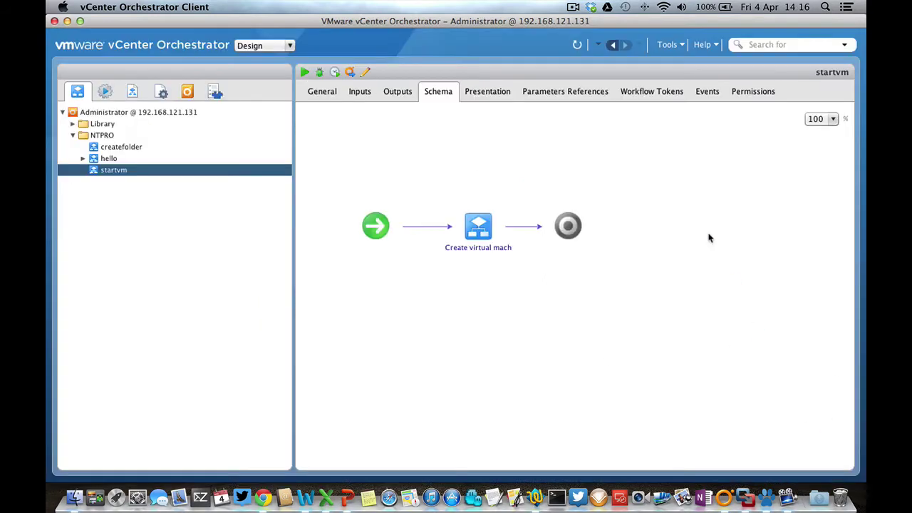
right_click(123, 173)
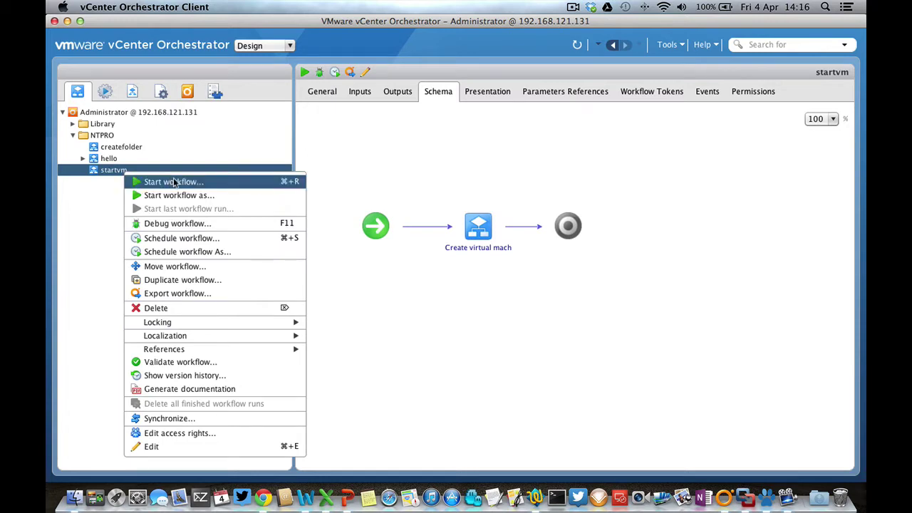
left_click(173, 182)
left_click(441, 112)
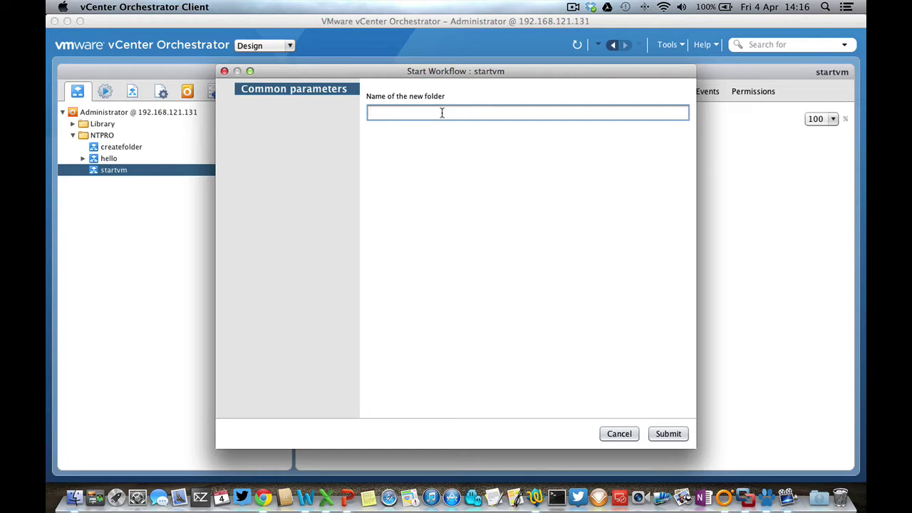
type("test123")
left_click(669, 434)
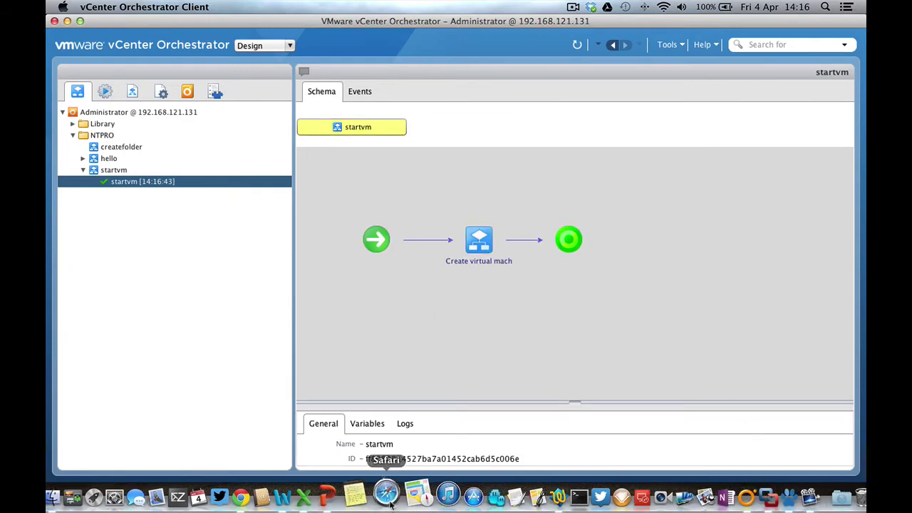
Refresh the vSphere inventory, select the new test123 folder, and return to Orchestrator
left_click(255, 494)
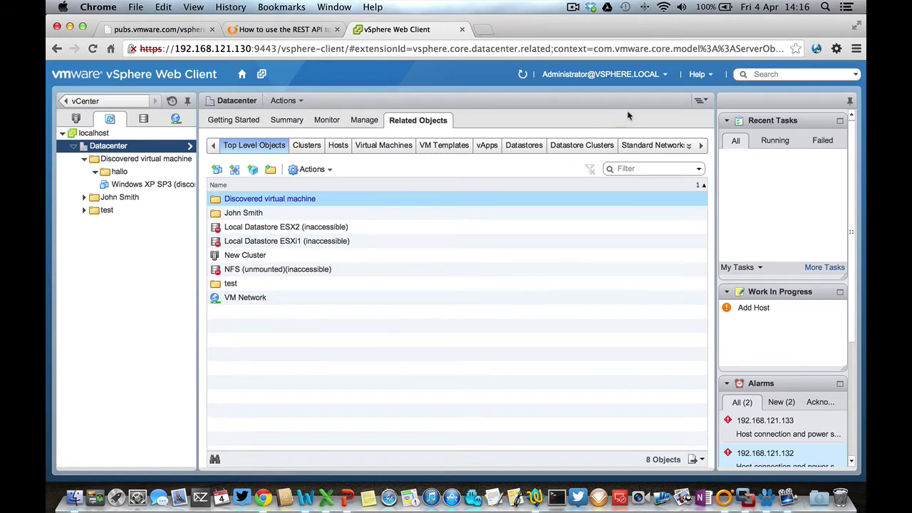
left_click(524, 77)
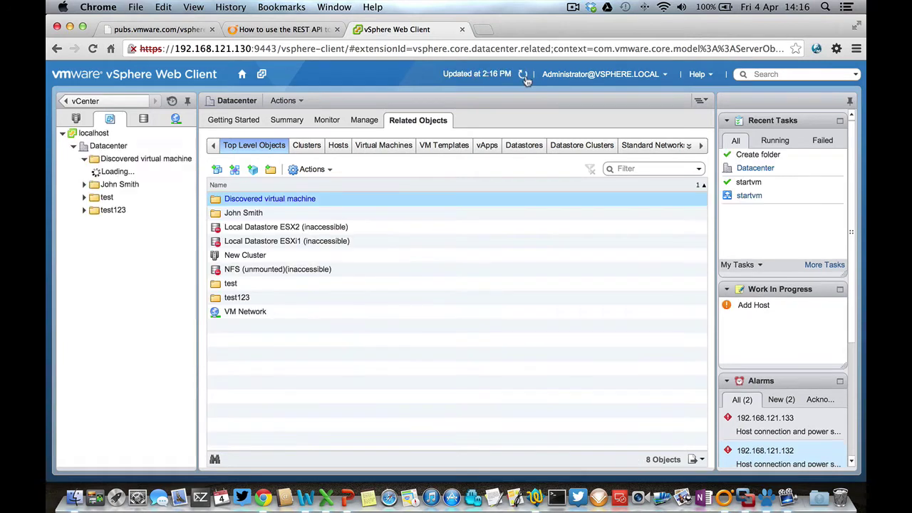
left_click(237, 299)
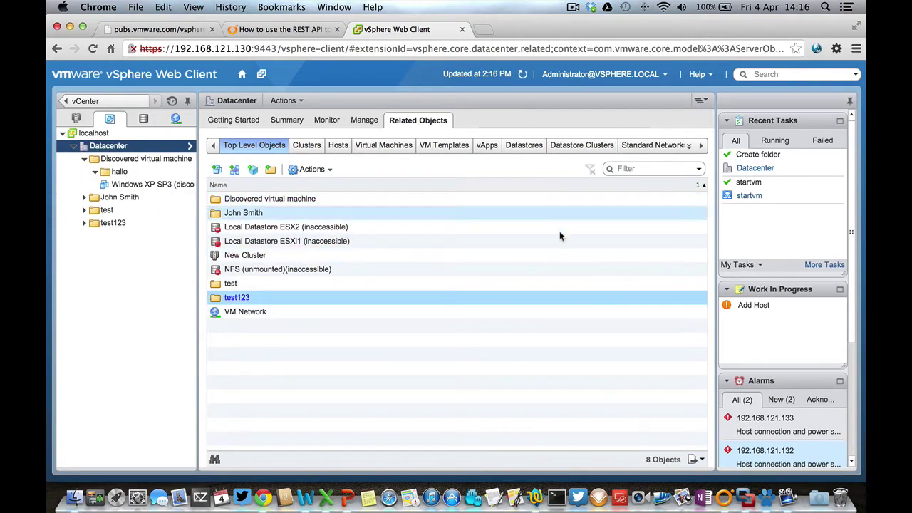
left_click(724, 494)
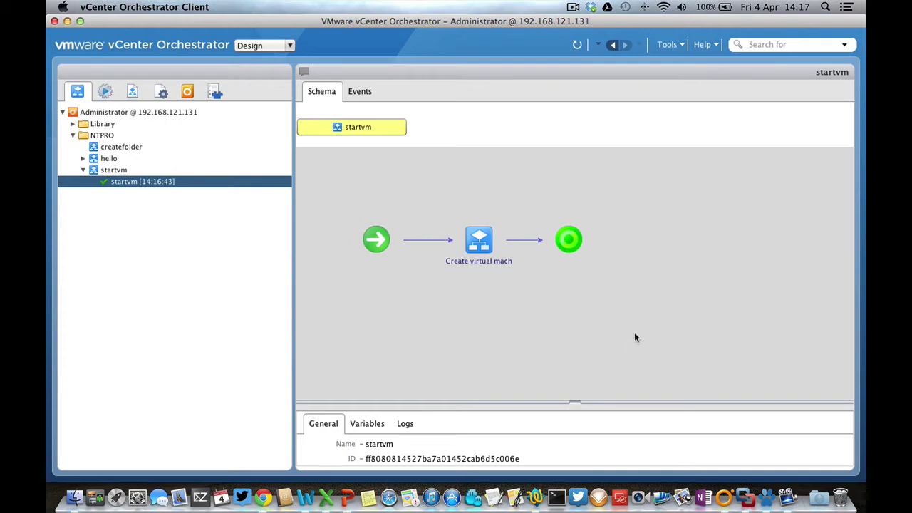
Glance at the Paw HTTP client, then bring vSphere Web Client in Chrome back
left_click(768, 499)
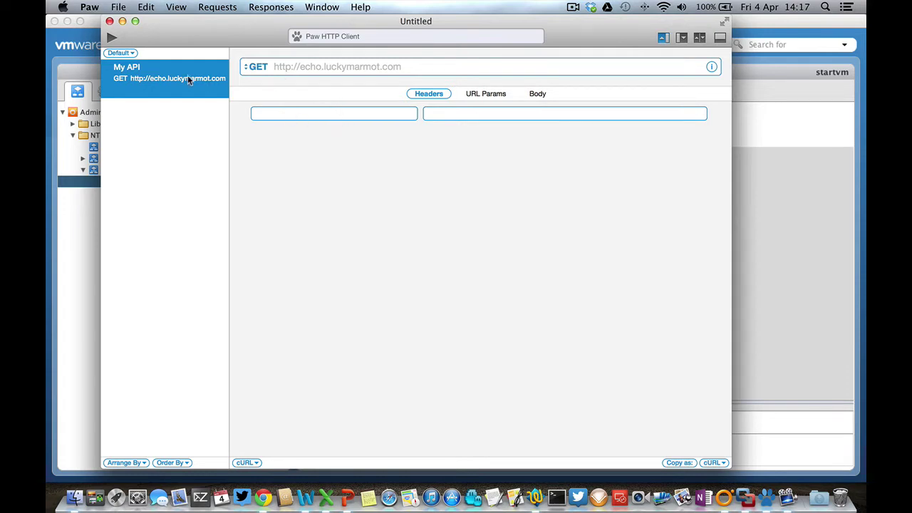
left_click(263, 498)
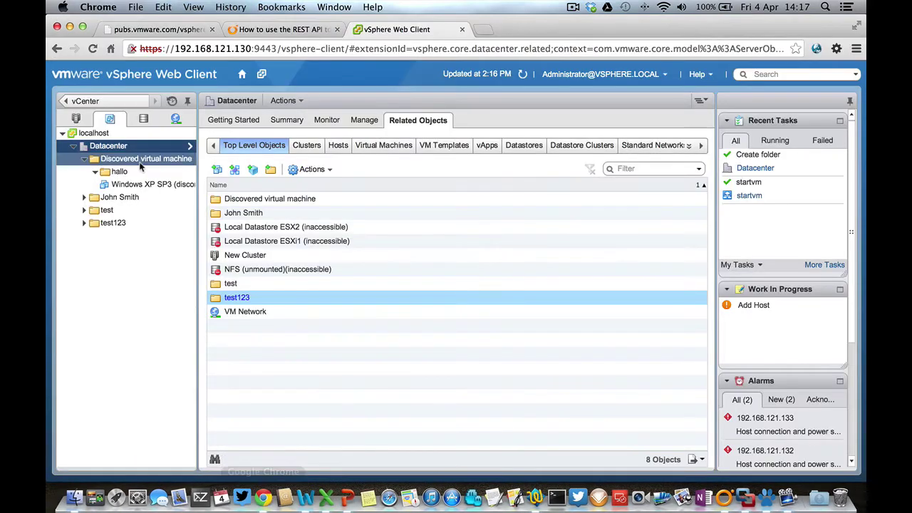
Switch to the pubs.vmware.com tab and scroll the Orchestrator web services guide PDF to chapter 1
left_click(170, 30)
scroll(397, 258, "down", 5)
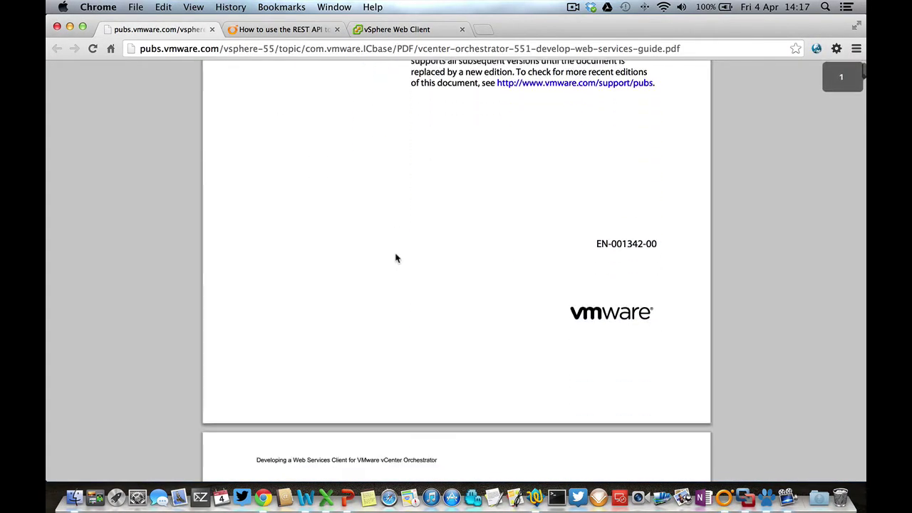
scroll(397, 257, "down", 10)
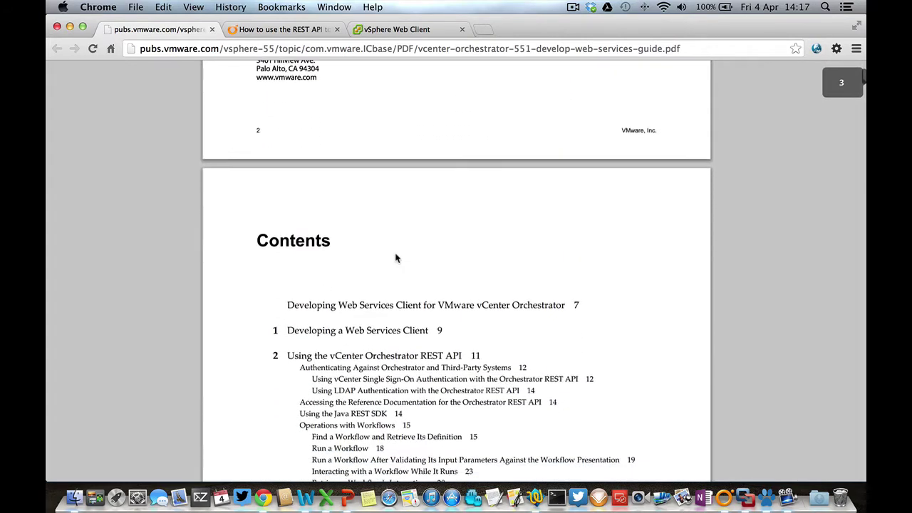
scroll(397, 258, "down", 15)
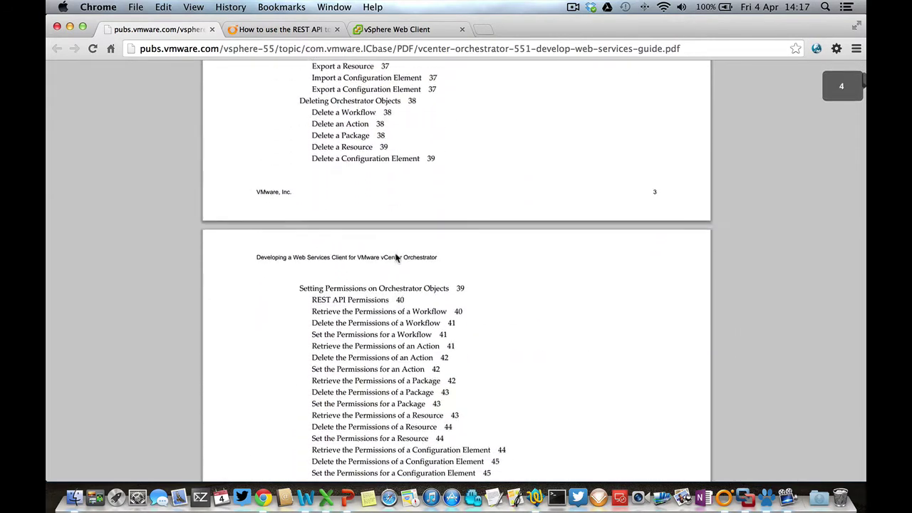
scroll(397, 258, "down", 15)
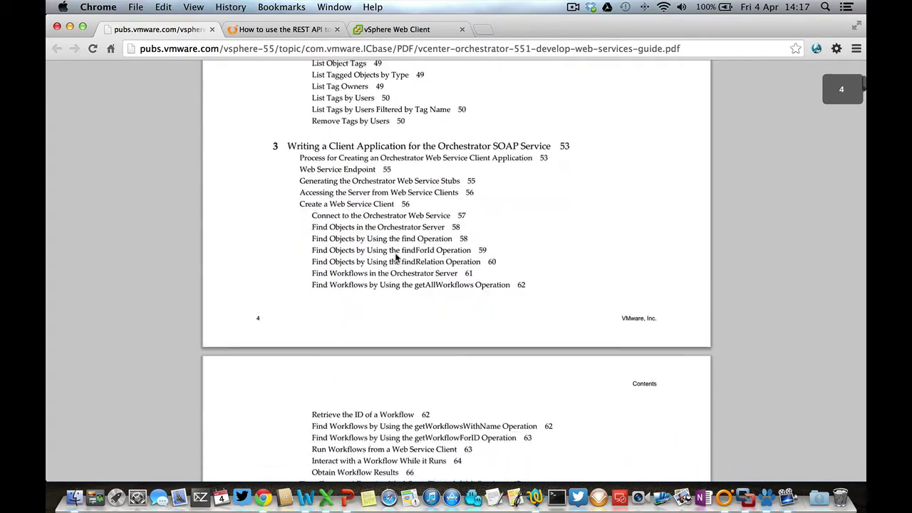
scroll(397, 258, "down", 15)
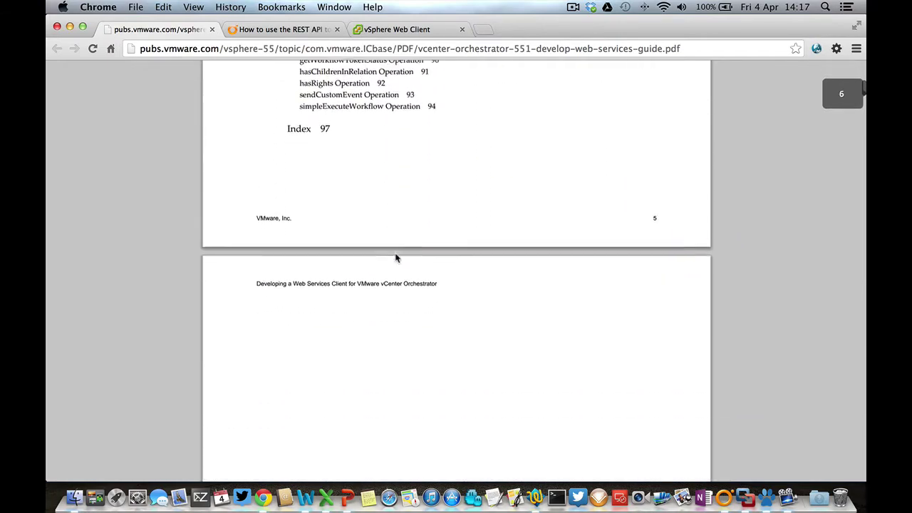
scroll(397, 258, "down", 15)
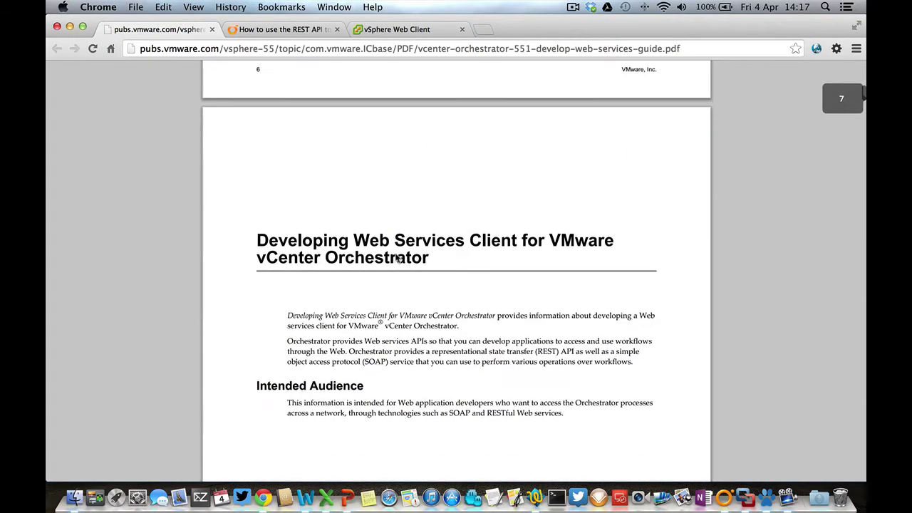
scroll(397, 258, "down", 15)
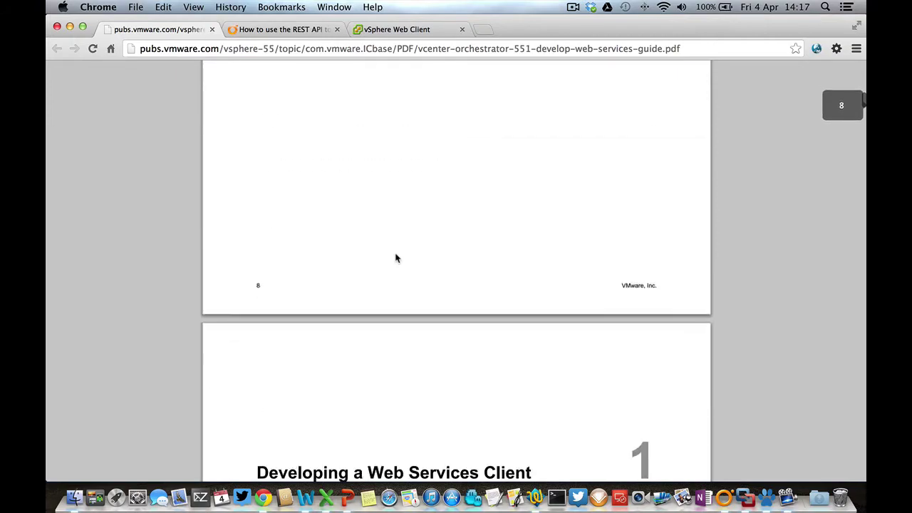